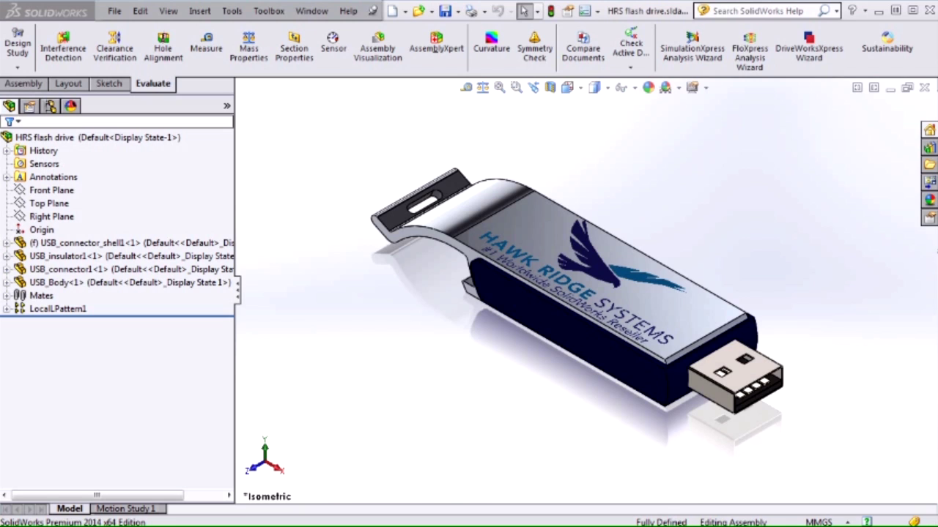
# Step: Switch to the USB_Body drawing and set the isometric view's display style to Shaded With Edges
pyautogui.click(69, 283)
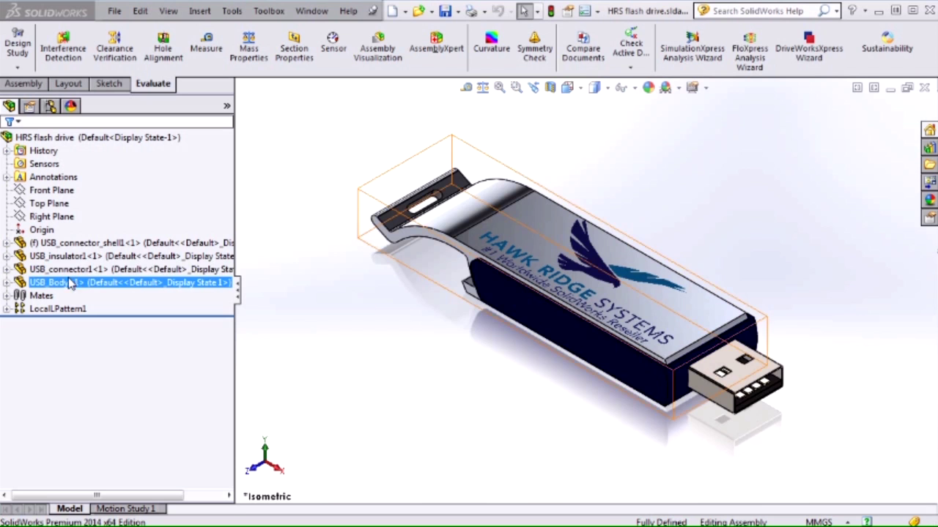
pyautogui.click(297, 328)
pyautogui.hotkey('ctrl', 'Tab')
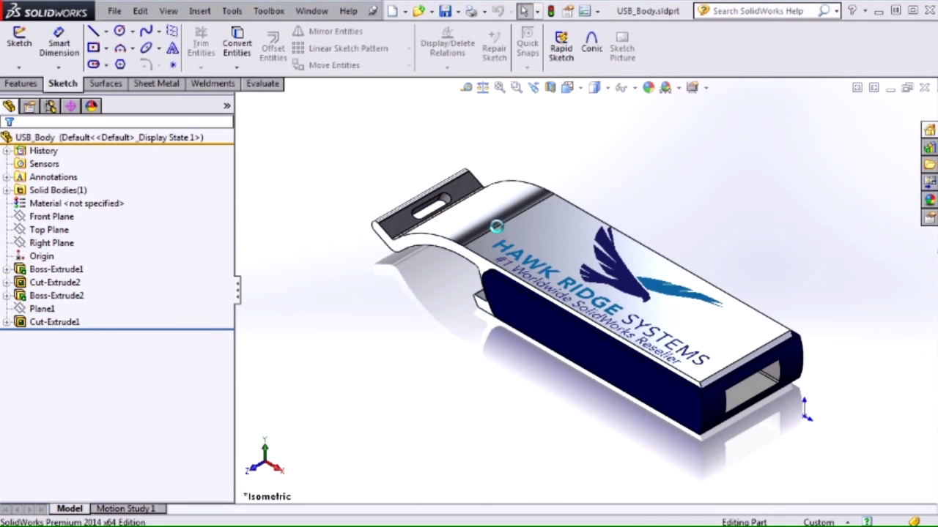
pyautogui.hotkey('ctrl', 'Tab')
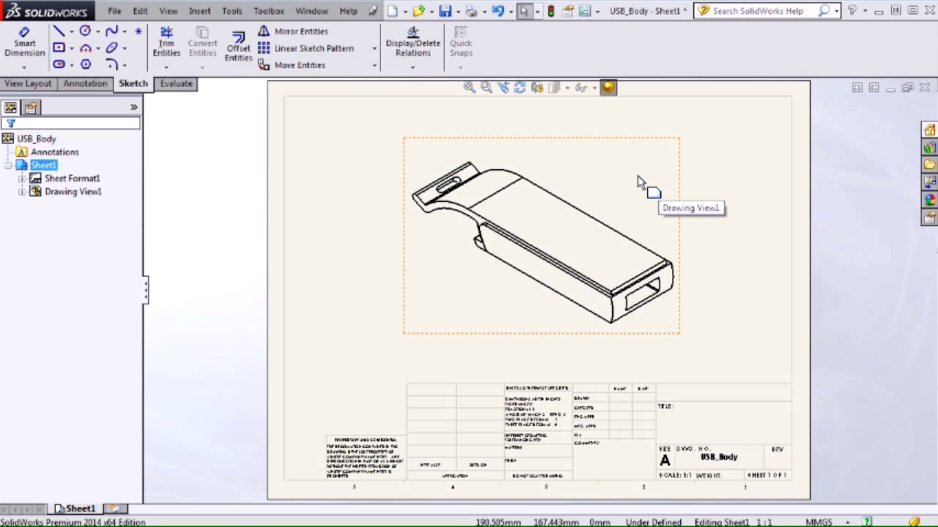
pyautogui.click(607, 167)
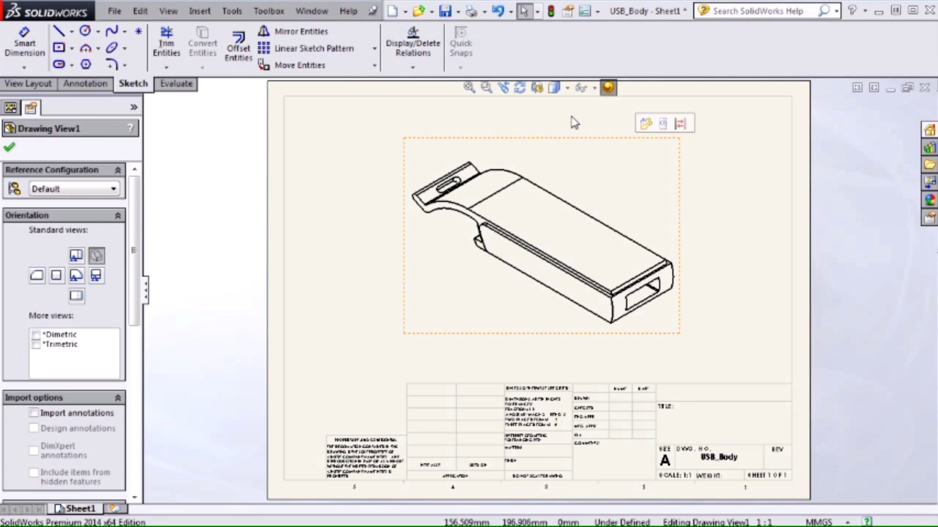
pyautogui.click(554, 87)
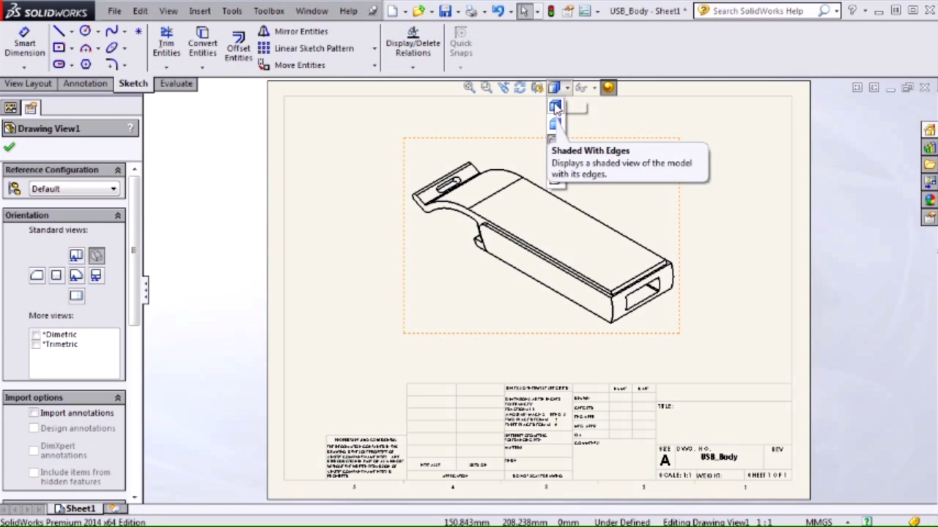
pyautogui.click(555, 107)
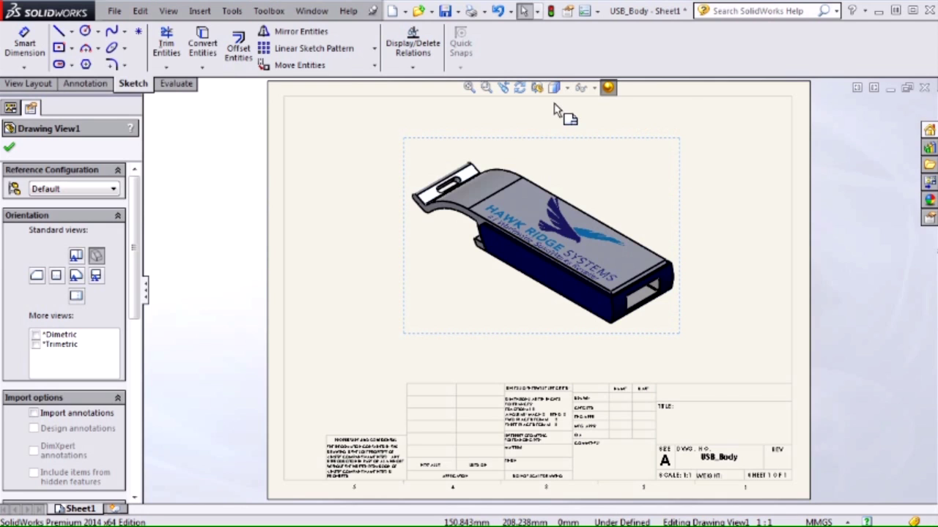
pyautogui.click(336, 162)
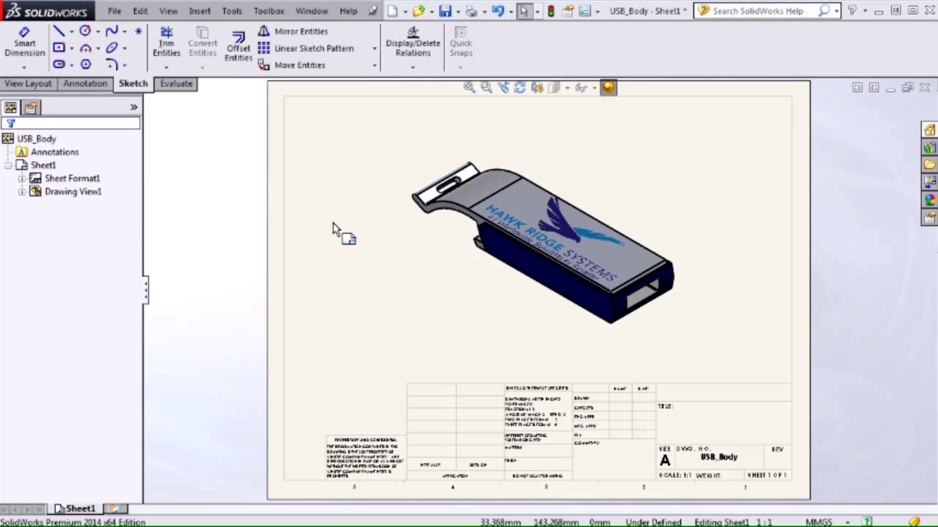
# Step: Switch to the USB_Body part and add a display state named "decal shaded"
pyautogui.hotkey('ctrl', 'Tab')
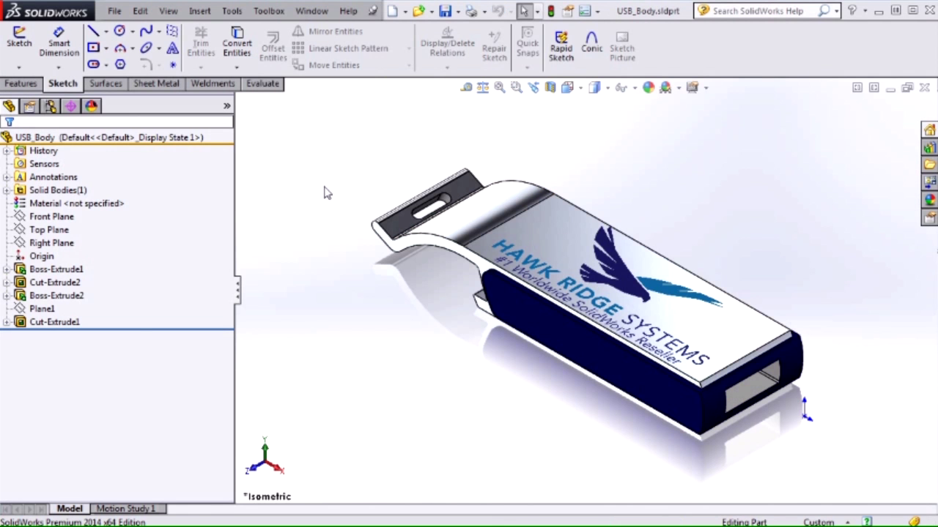
pyautogui.click(50, 106)
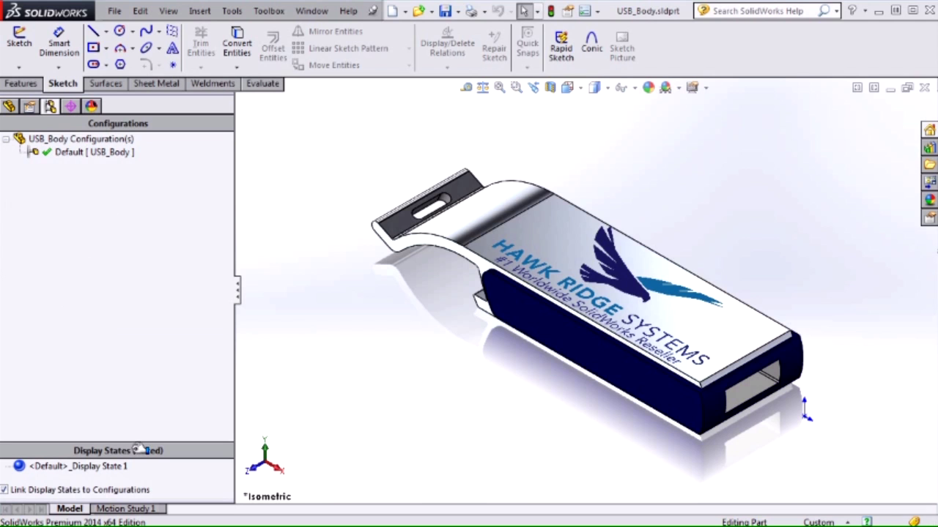
pyautogui.moveTo(139, 444); pyautogui.dragTo(142, 396)
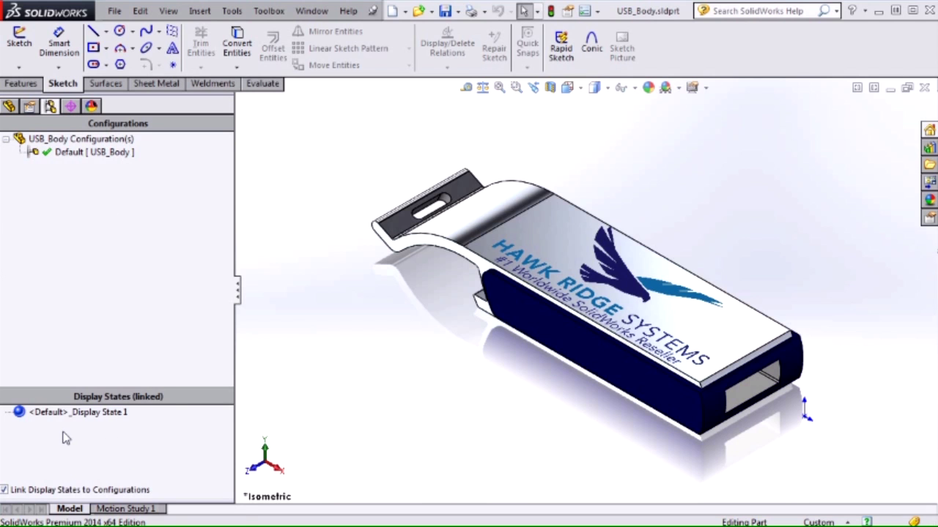
pyautogui.rightClick(66, 437)
pyautogui.click(124, 455)
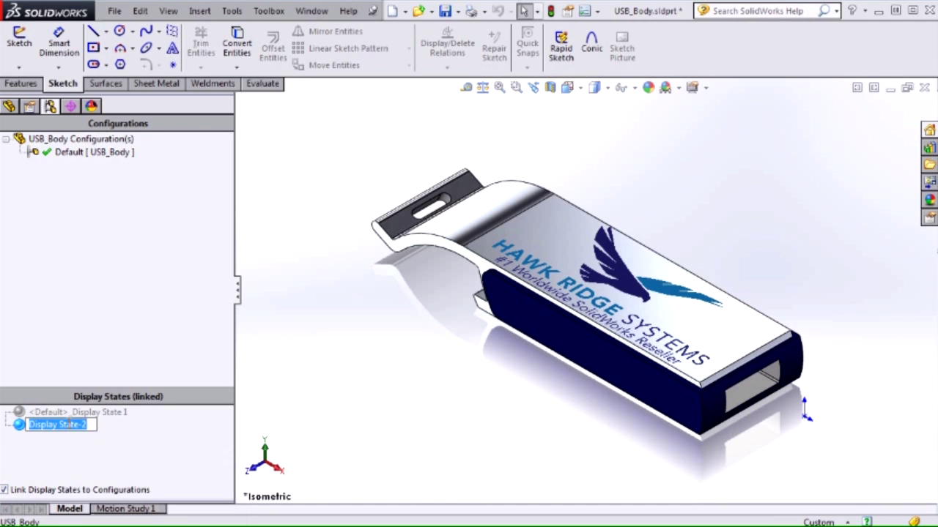
pyautogui.write('decal shaded')
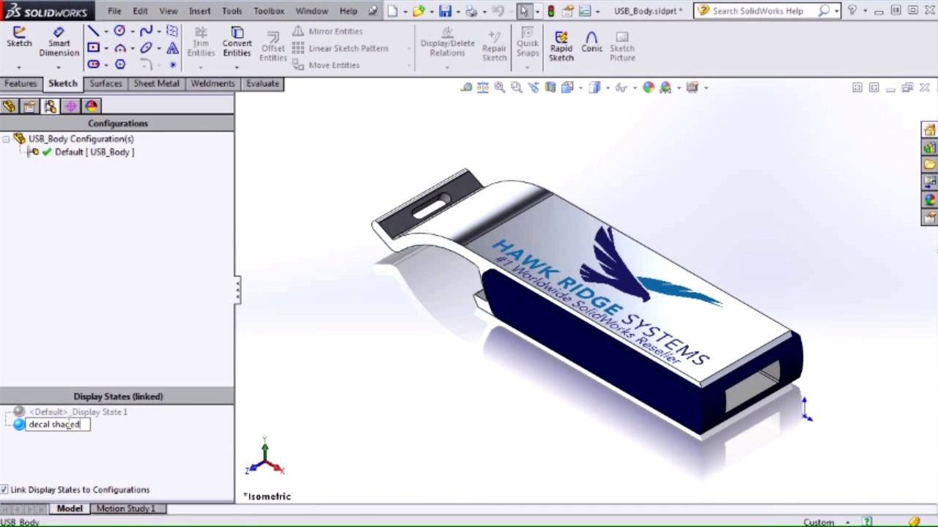
pyautogui.press('Return')
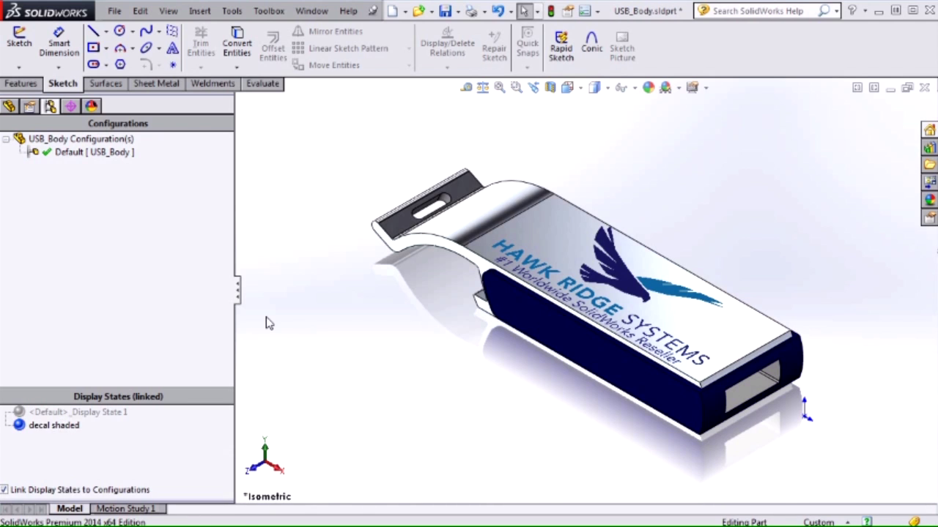
# Step: Return to the part's feature tree and expand its display pane
pyautogui.click(10, 107)
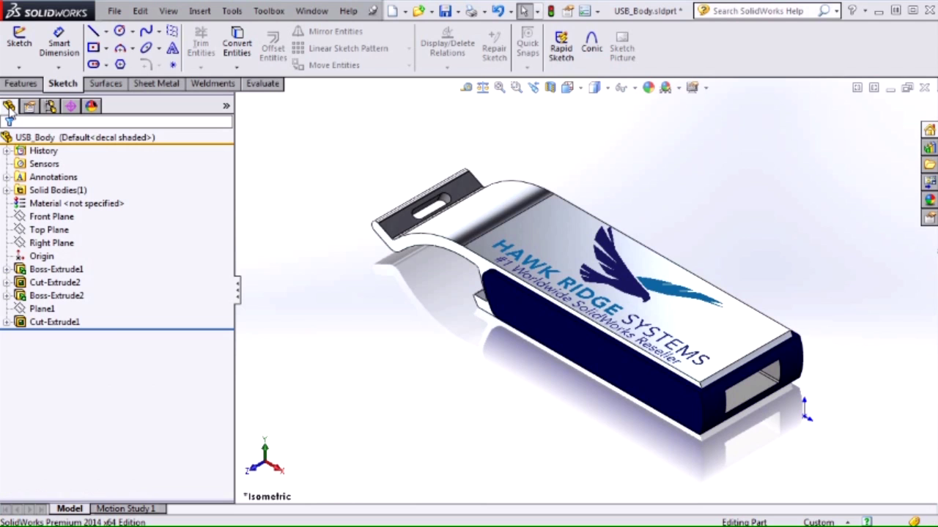
pyautogui.click(606, 89)
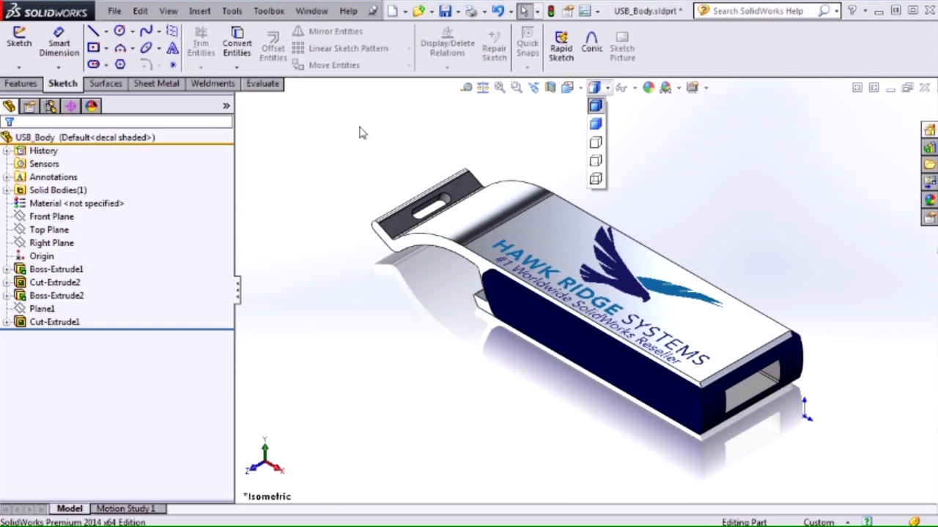
pyautogui.click(227, 108)
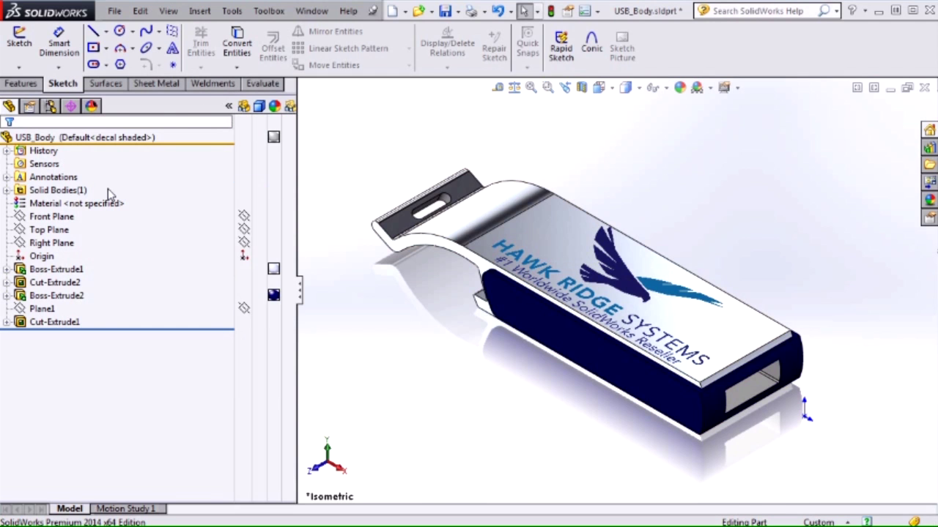
# Step: Review the hide/show settings for feature tree items, including Solid Bodies, and close the options
pyautogui.click(77, 192)
pyautogui.press('Escape')
pyautogui.rightClick(105, 197)
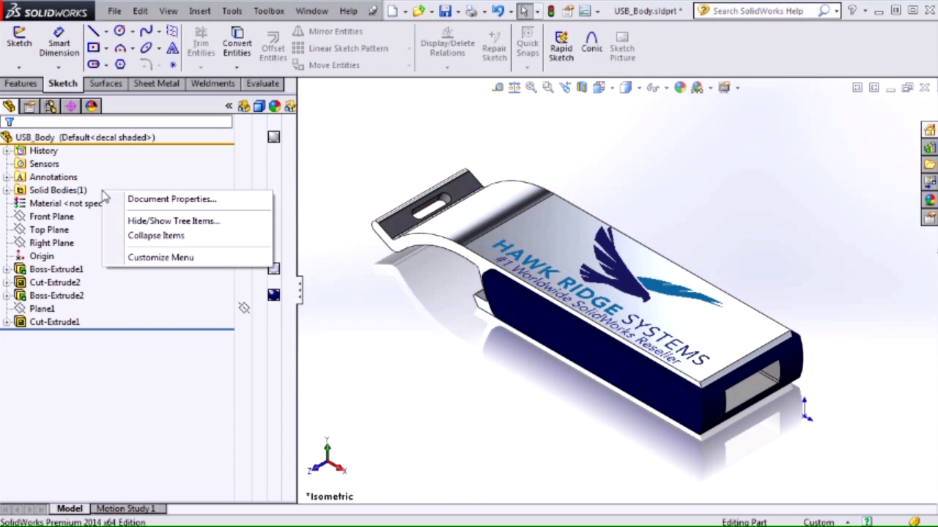
pyautogui.click(156, 221)
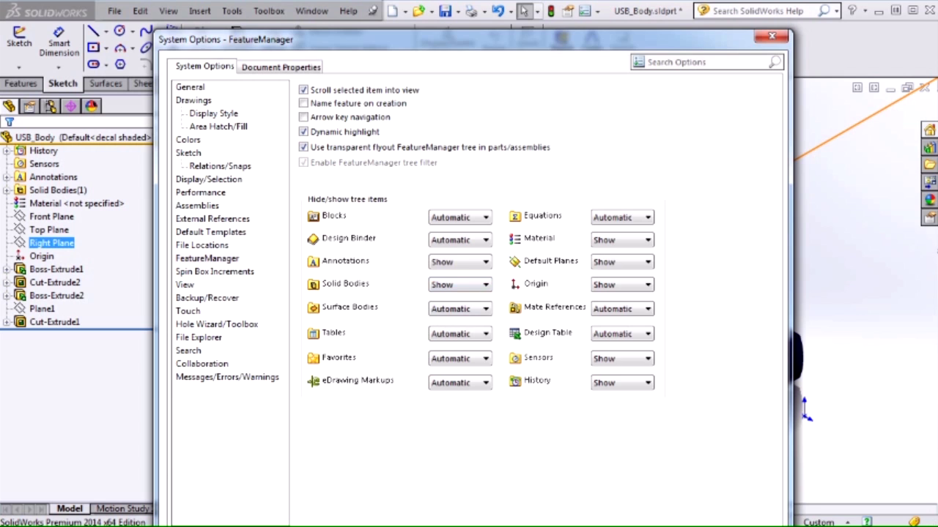
pyautogui.press('Return')
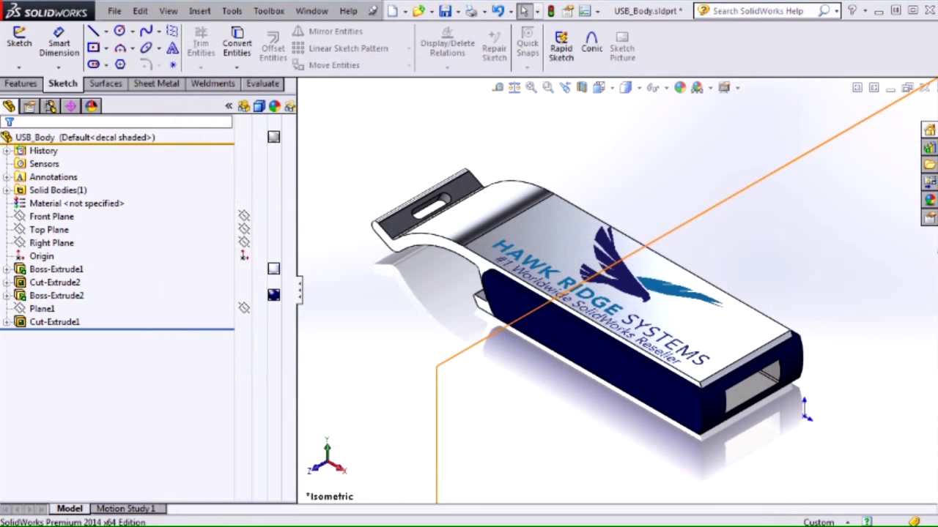
# Step: Expand the Solid Bodies folder and set the Cut-Extrude1 body's display mode to Hidden Lines Removed
pyautogui.click(5, 189)
pyautogui.click(81, 203)
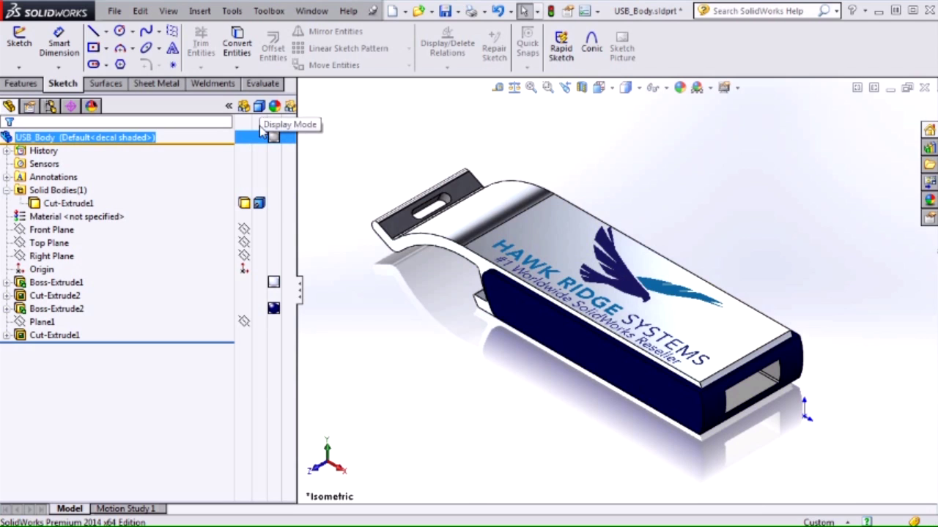
pyautogui.click(258, 204)
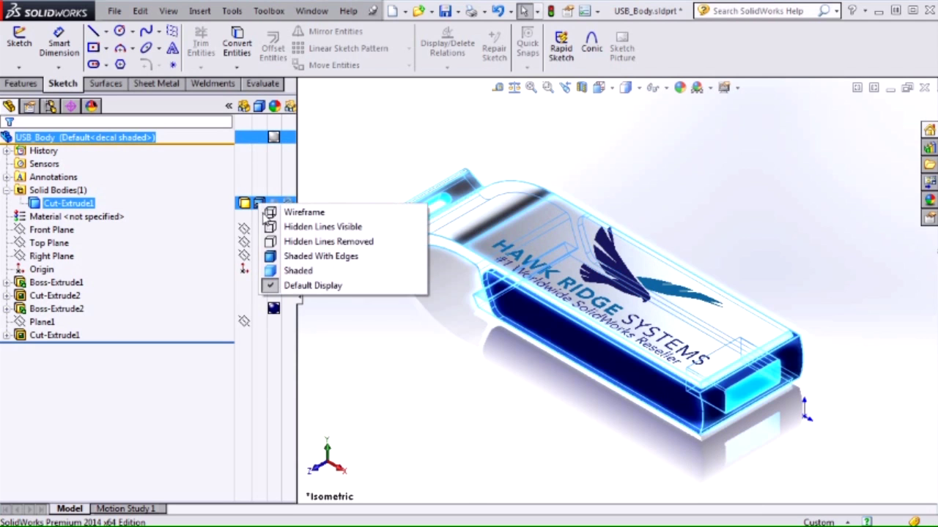
pyautogui.click(626, 88)
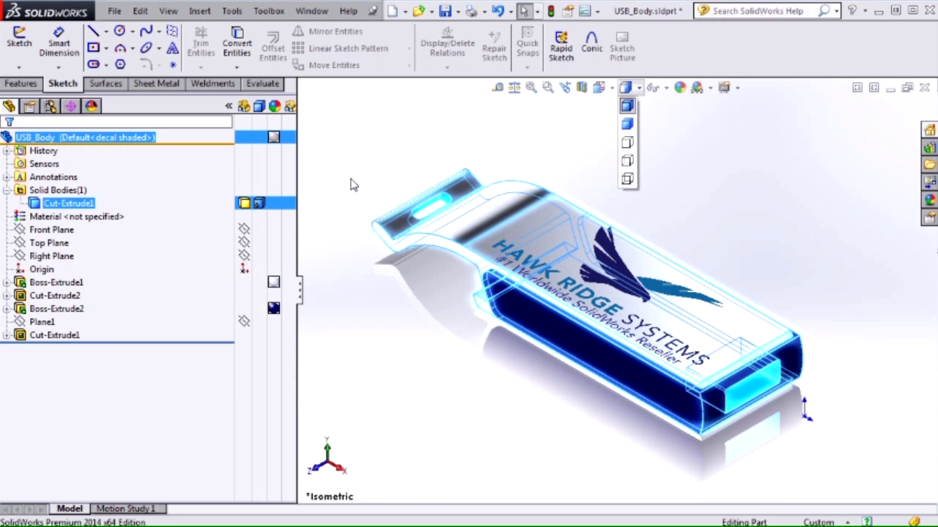
pyautogui.click(259, 204)
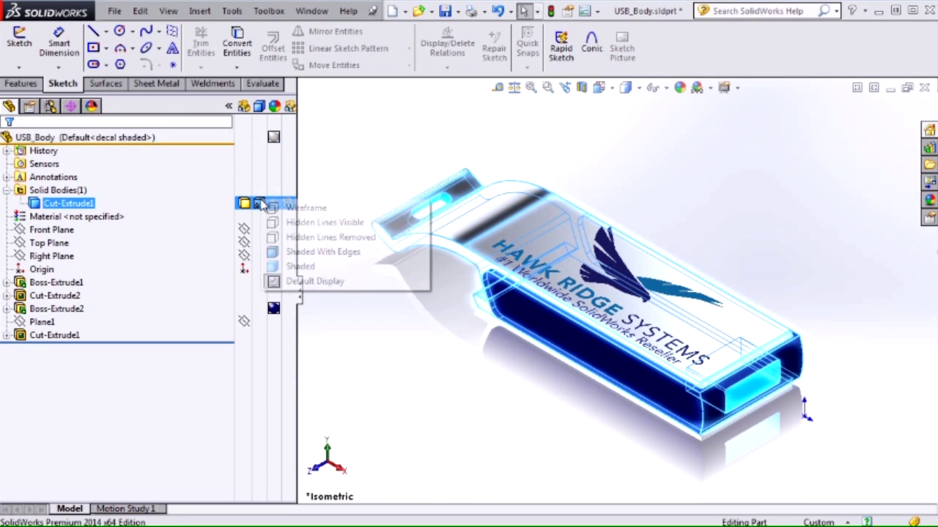
pyautogui.click(291, 242)
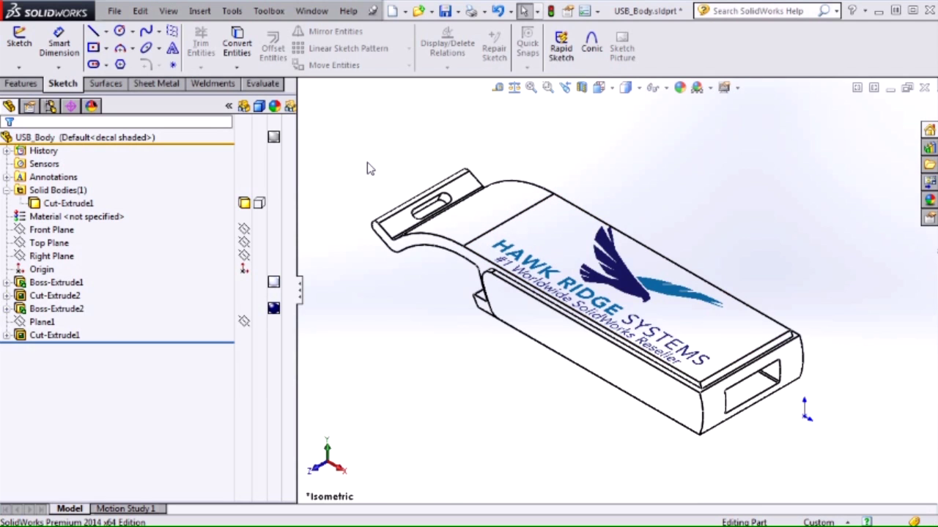
# Step: Switch to the USB_Body drawing and apply the "decal shaded" display state to the isometric view
pyautogui.hotkey('ctrl', 'Tab')
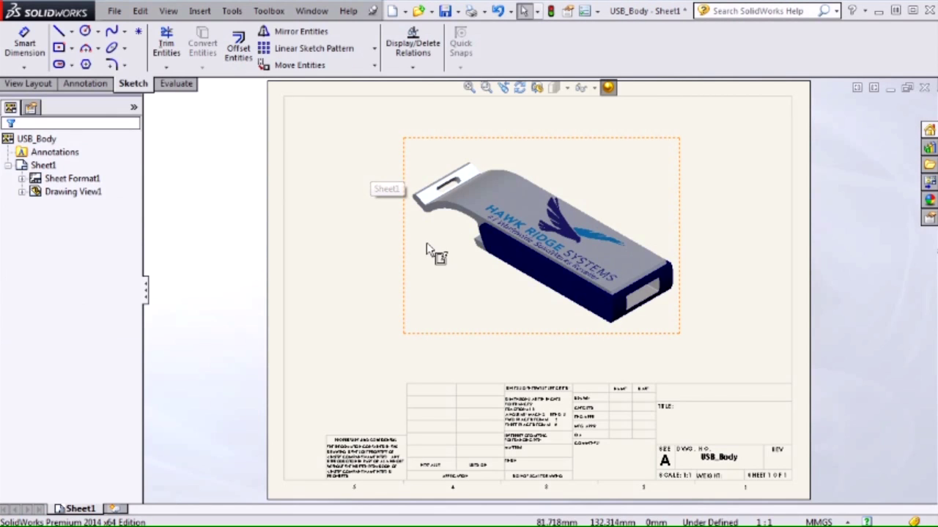
pyautogui.click(426, 249)
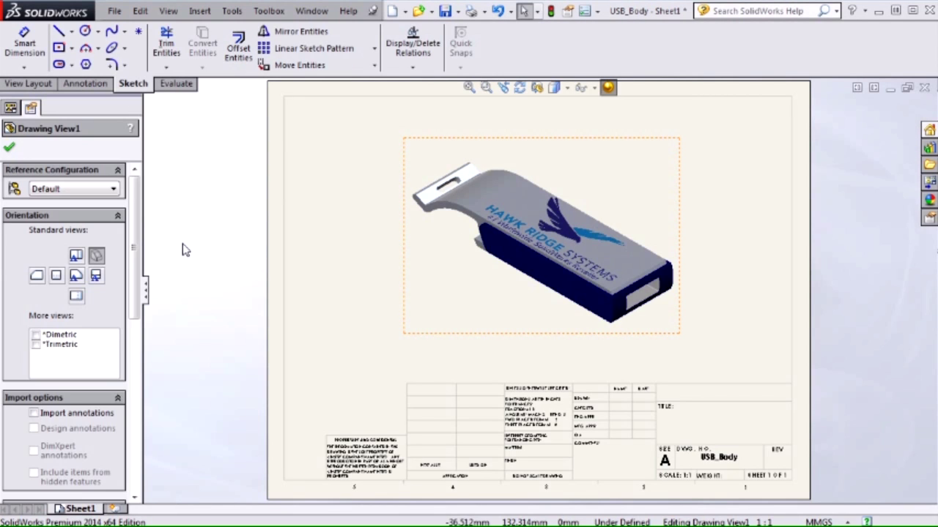
pyautogui.moveTo(132, 247)
pyautogui.mouseDown()
pyautogui.moveTo(156, 325)
pyautogui.moveTo(130, 327)
pyautogui.mouseUp()
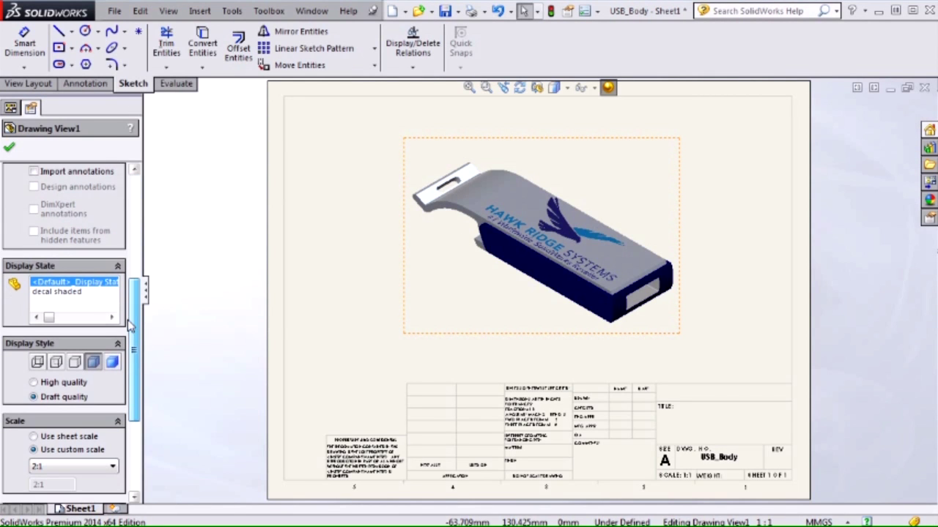
pyautogui.click(62, 292)
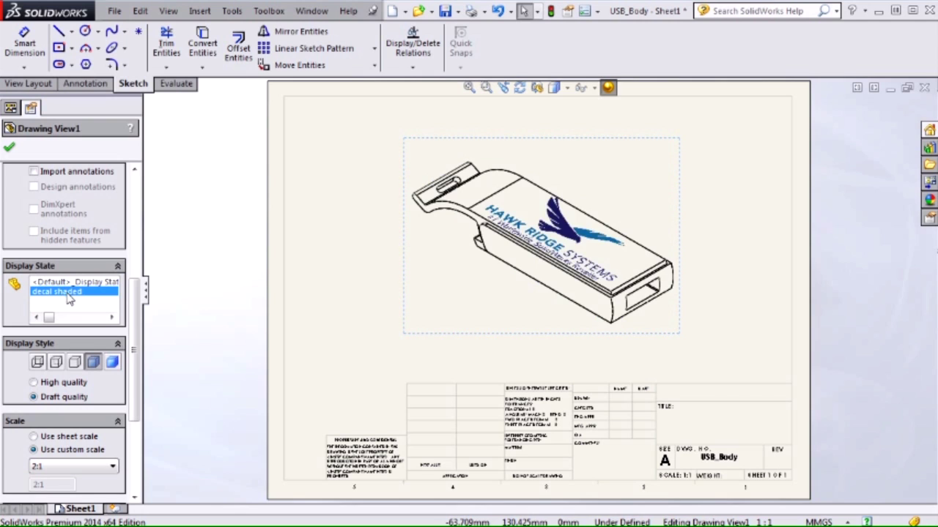
pyautogui.click(8, 148)
pyautogui.click(224, 185)
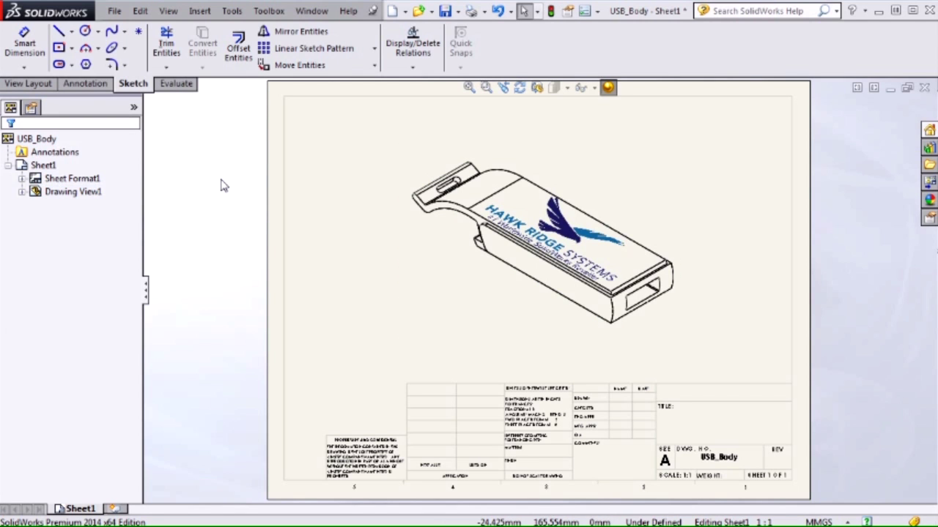
# Step: Switch to the HRS flash drive assembly and add a display state named "decal shaded"
pyautogui.hotkey('ctrl', 'Tab')
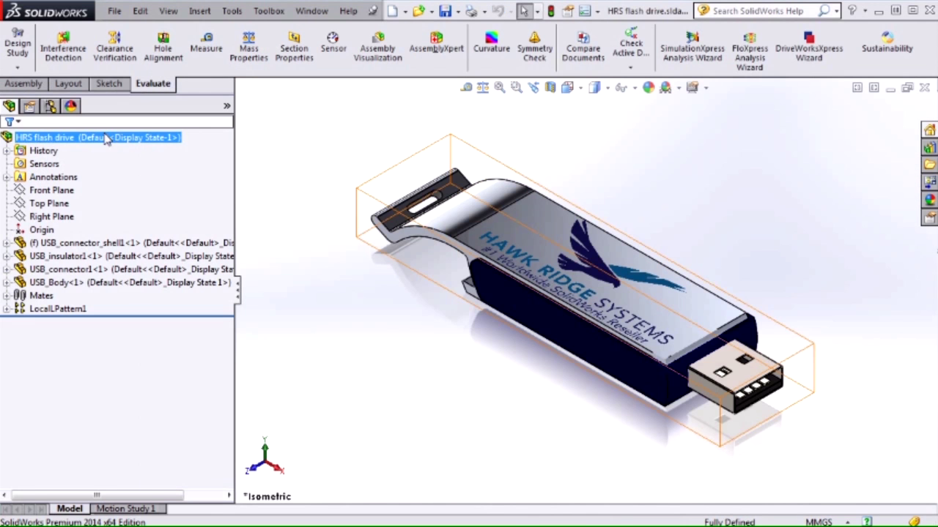
pyautogui.click(134, 269)
pyautogui.click(72, 284)
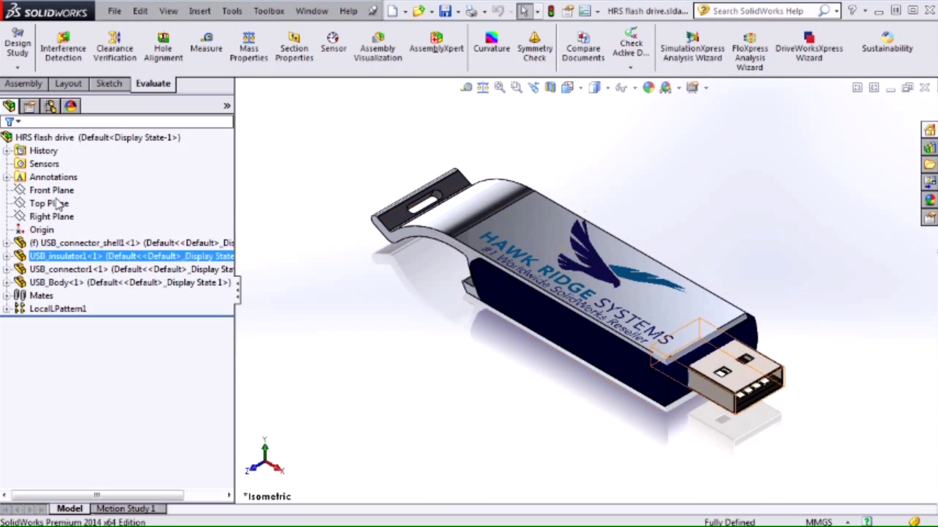
pyautogui.click(50, 106)
pyautogui.rightClick(161, 472)
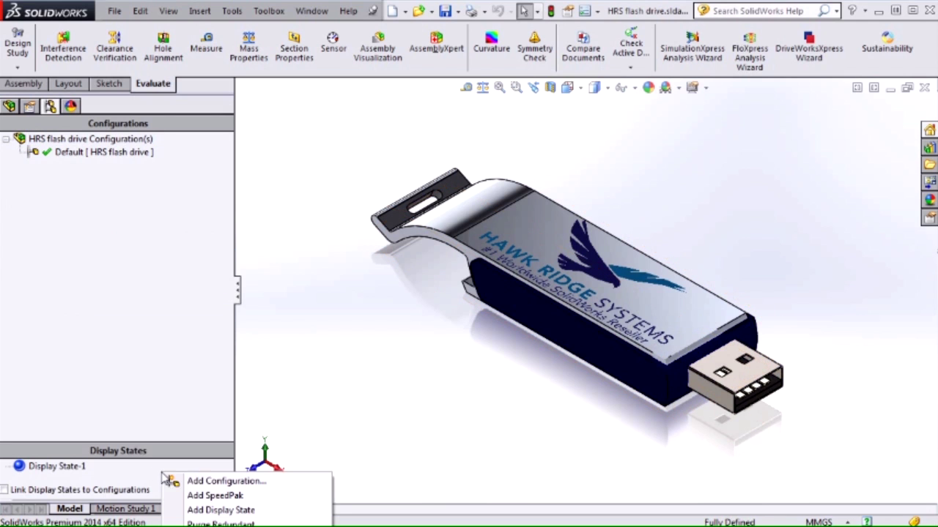
pyautogui.click(218, 509)
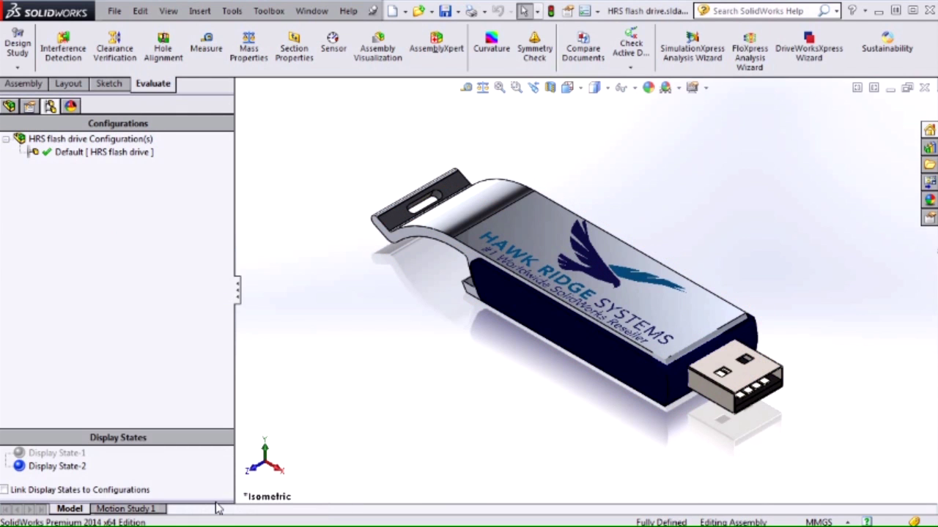
pyautogui.click(81, 467)
pyautogui.click(81, 466)
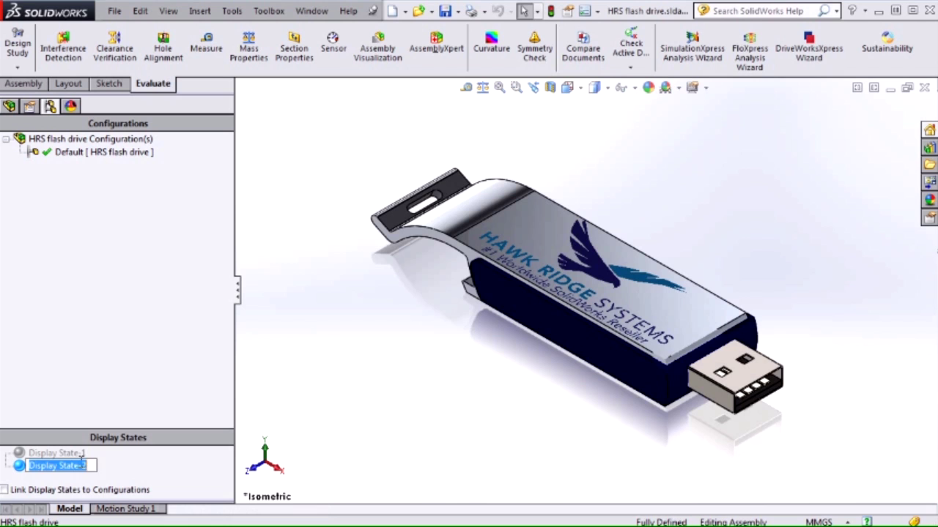
pyautogui.write('decal shaded')
pyautogui.press('Return')
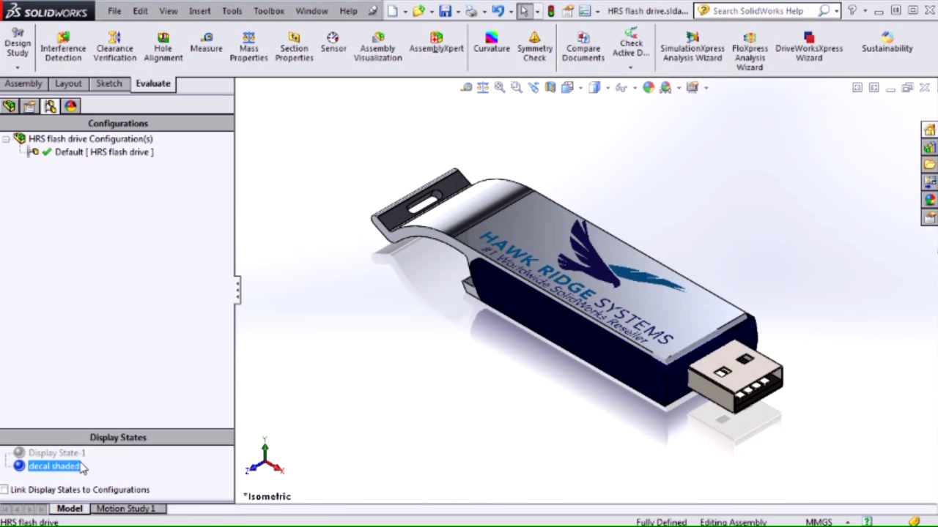
# Step: Show the display pane beside the assembly's feature tree and set the USB_Body component's referenced display state to "decal shaded"
pyautogui.click(8, 107)
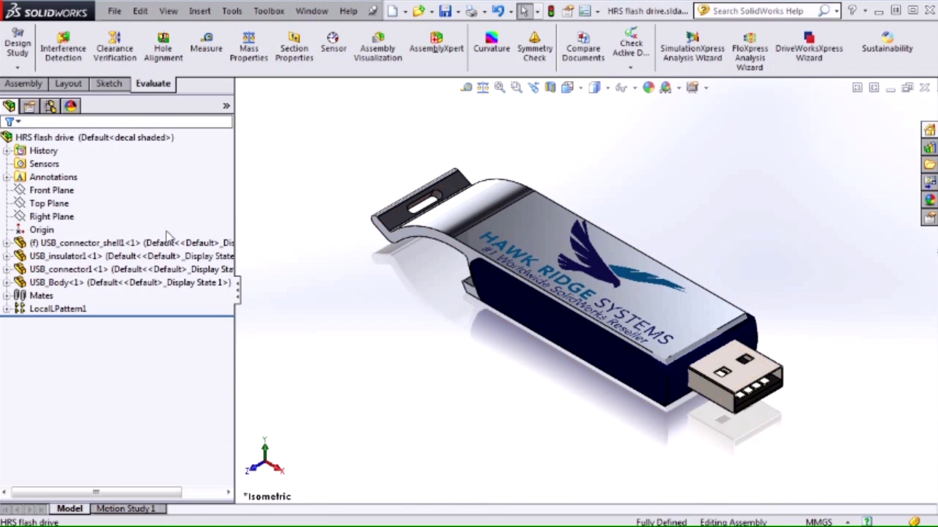
pyautogui.click(227, 107)
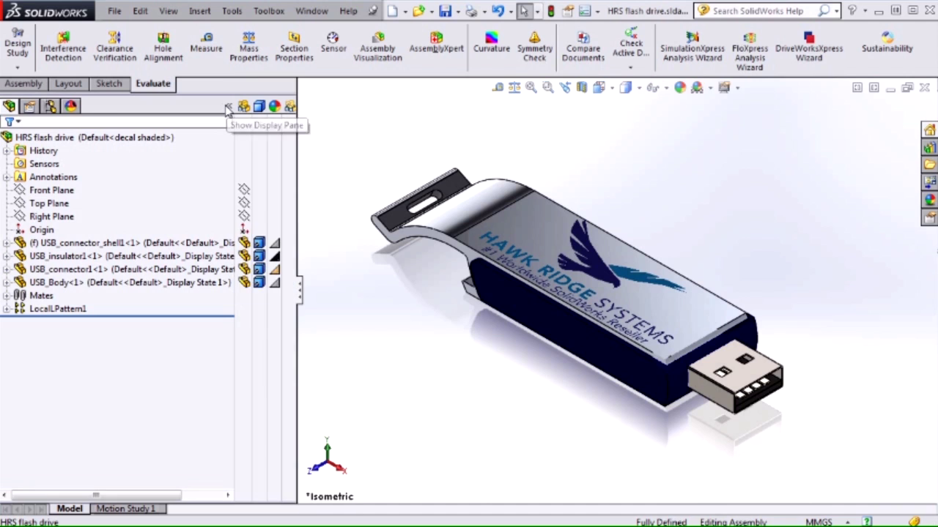
pyautogui.click(90, 284)
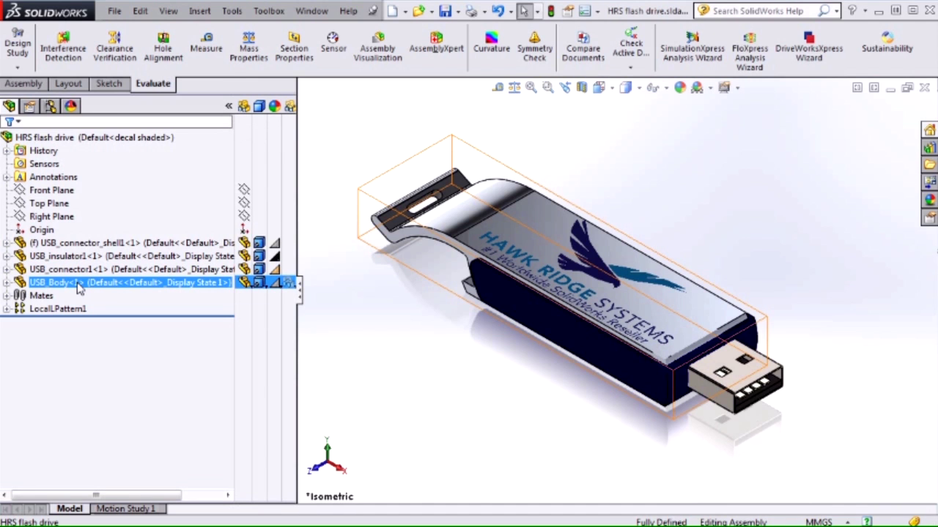
pyautogui.click(80, 286)
pyautogui.click(207, 247)
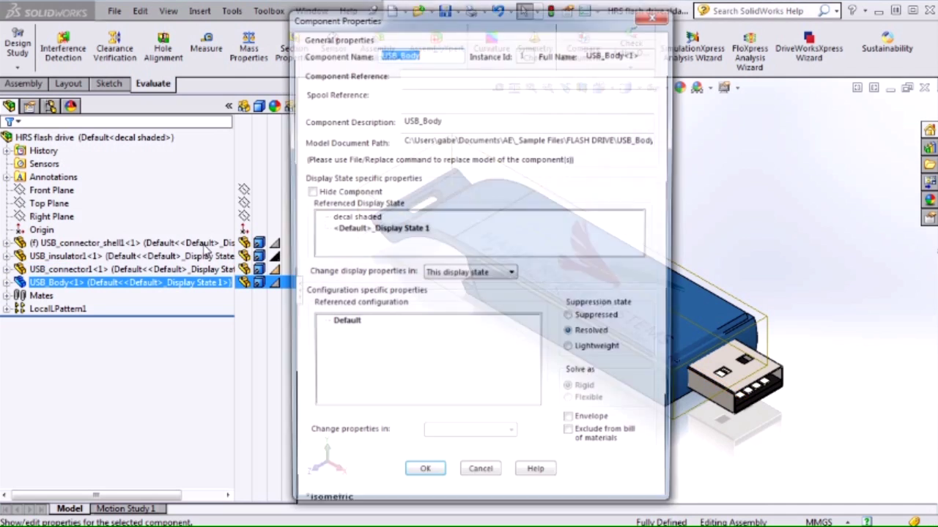
pyautogui.click(351, 219)
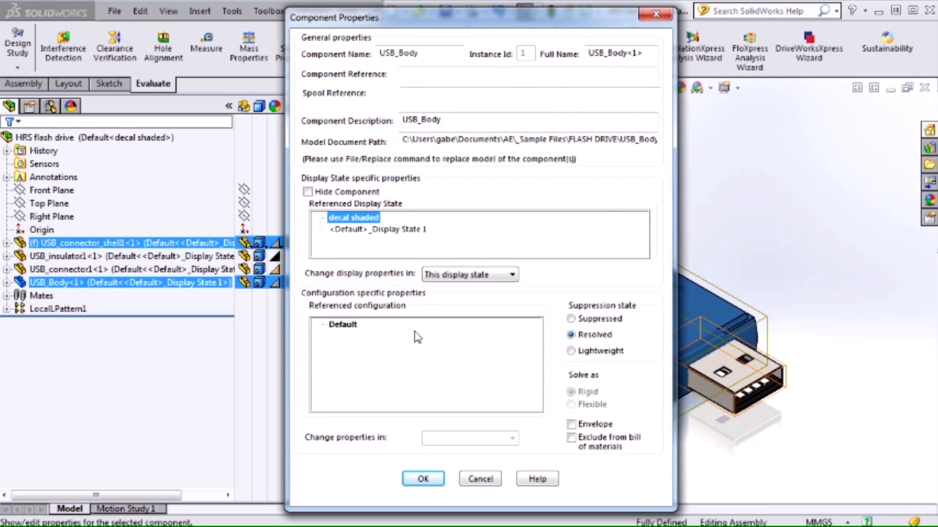
pyautogui.click(423, 479)
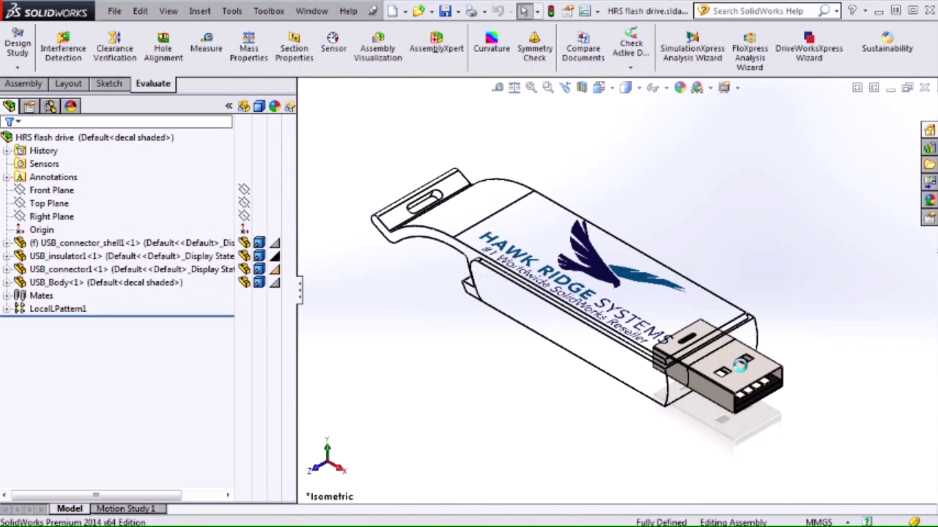
# Step: Set the display mode of the connector shell, insulator and all four USB_connector1 instances, including the patterned ones, to Hidden Lines Removed
pyautogui.click(7, 309)
pyautogui.click(121, 245)
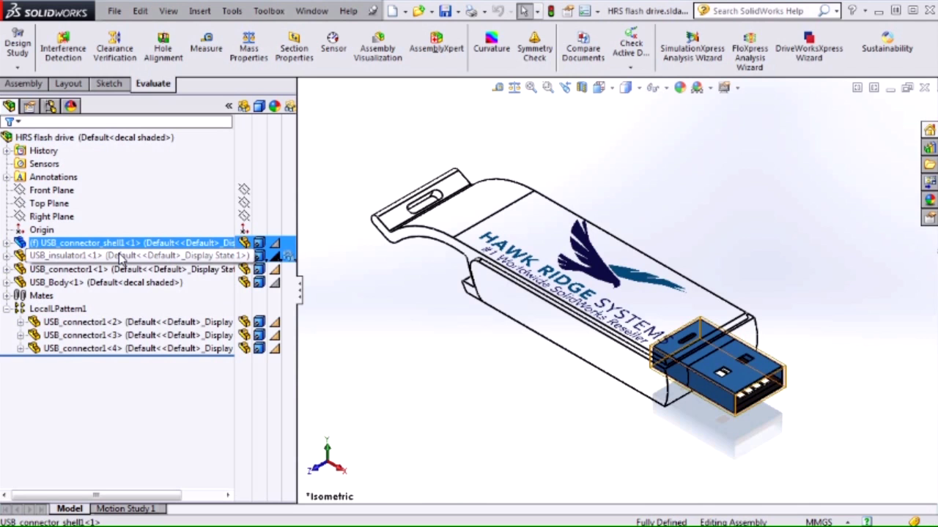
pyautogui.keyDown('ctrl'); pyautogui.click(121, 256); pyautogui.keyUp('ctrl')
pyautogui.keyDown('ctrl'); pyautogui.click(117, 270); pyautogui.keyUp('ctrl')
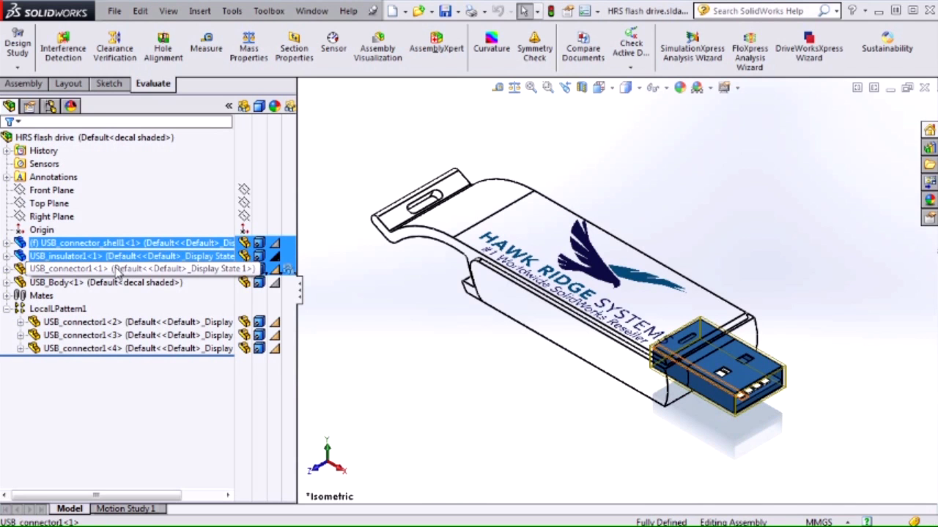
pyautogui.keyDown('ctrl'); pyautogui.click(95, 322); pyautogui.keyUp('ctrl')
pyautogui.keyDown('ctrl'); pyautogui.click(95, 335); pyautogui.keyUp('ctrl')
pyautogui.keyDown('ctrl'); pyautogui.click(94, 349); pyautogui.keyUp('ctrl')
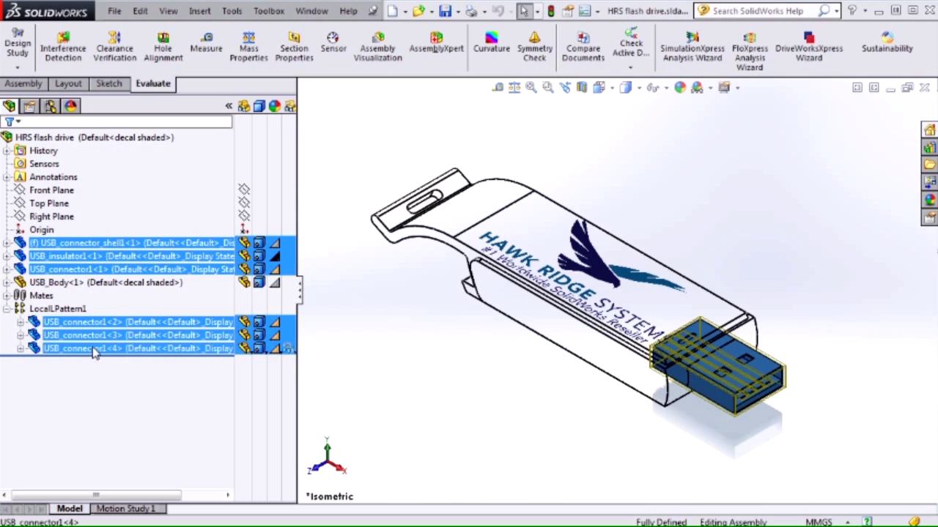
pyautogui.click(273, 245)
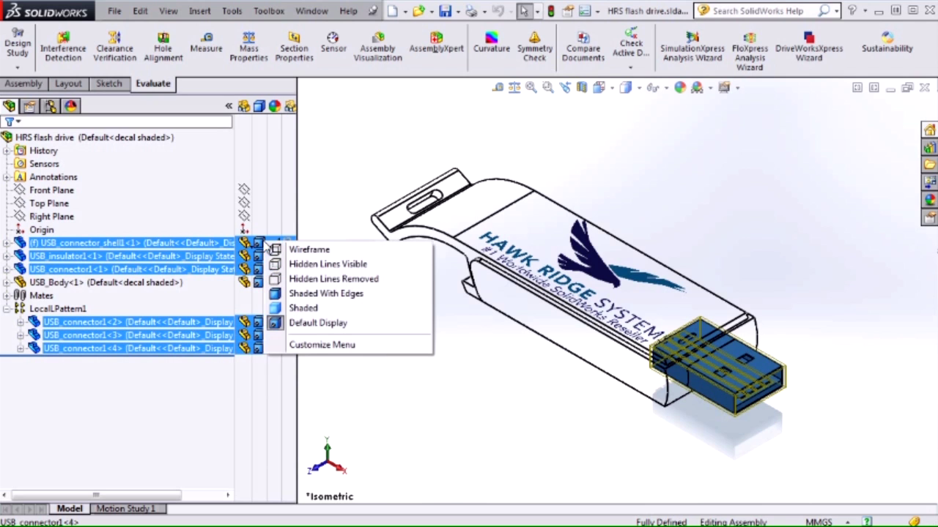
pyautogui.click(326, 279)
pyautogui.click(399, 310)
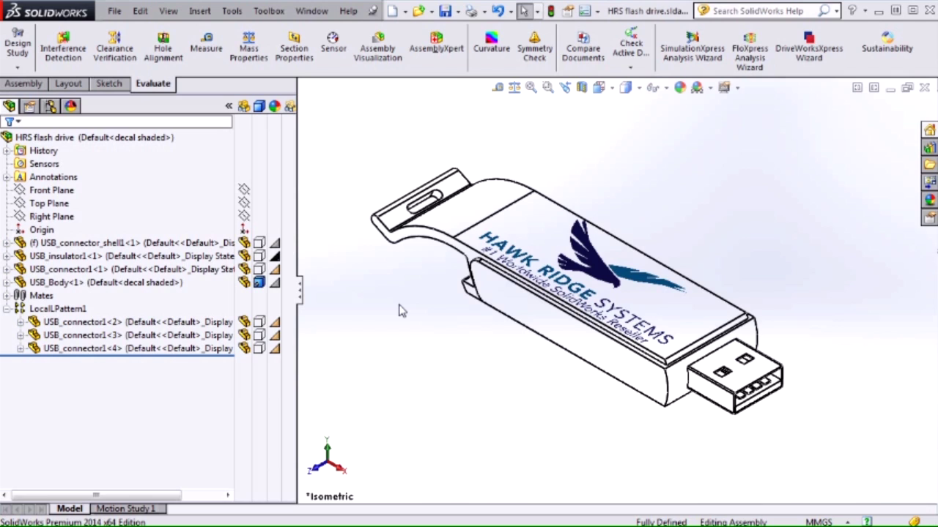